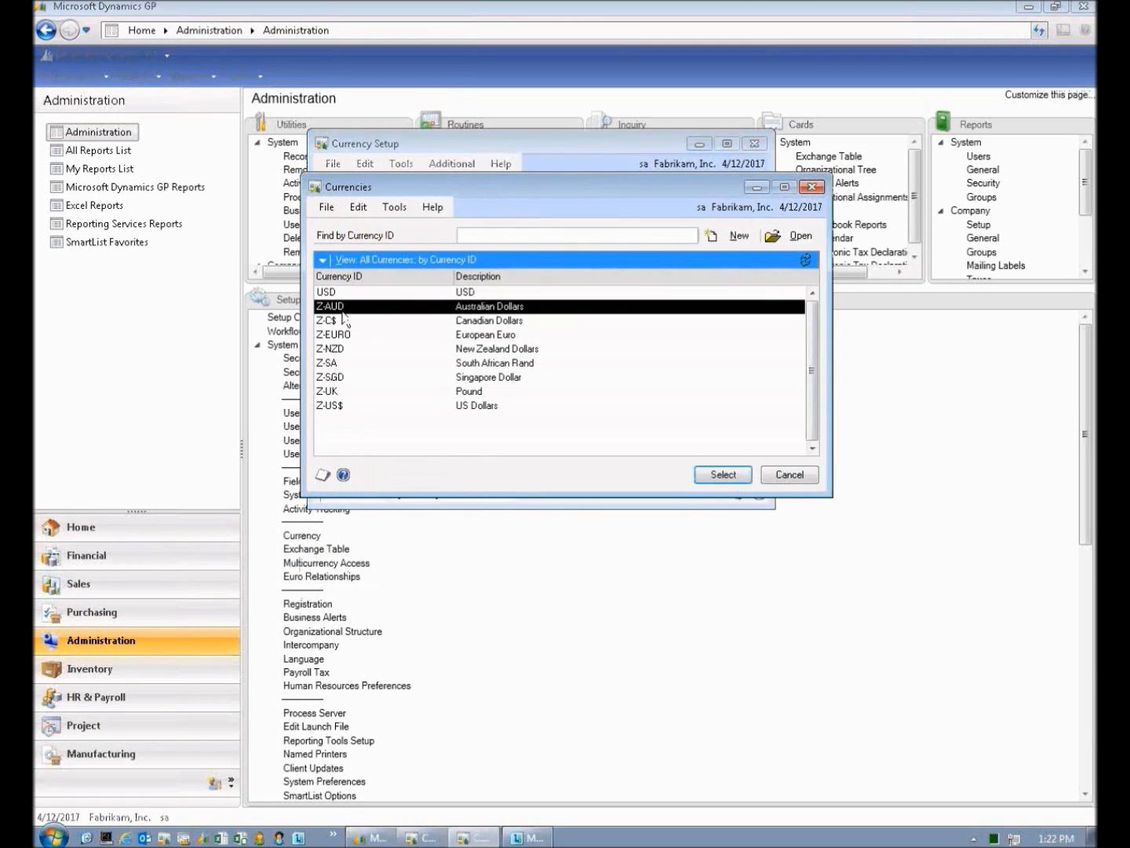
# Load the Z-AUD currency in Currency Setup, review its multicurrency posting accounts, and close the setup.
pyautogui.click(696, 476)
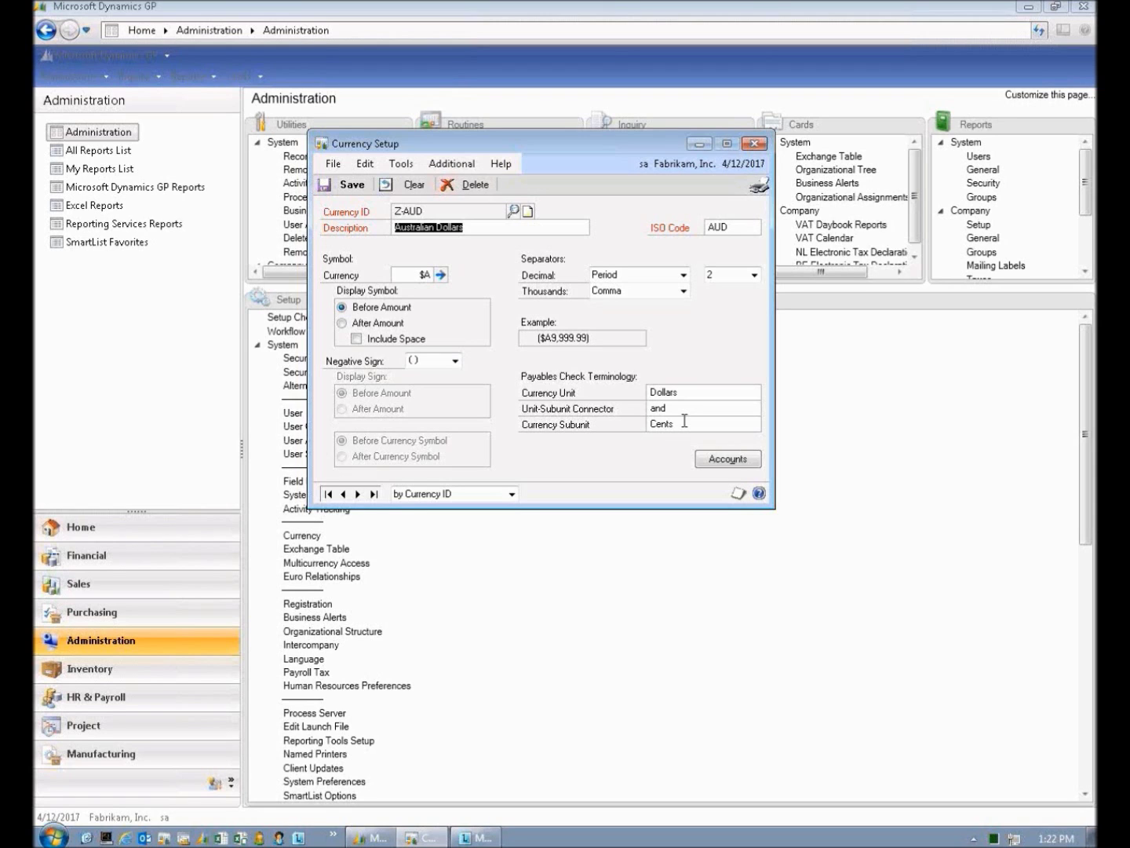
pyautogui.click(726, 462)
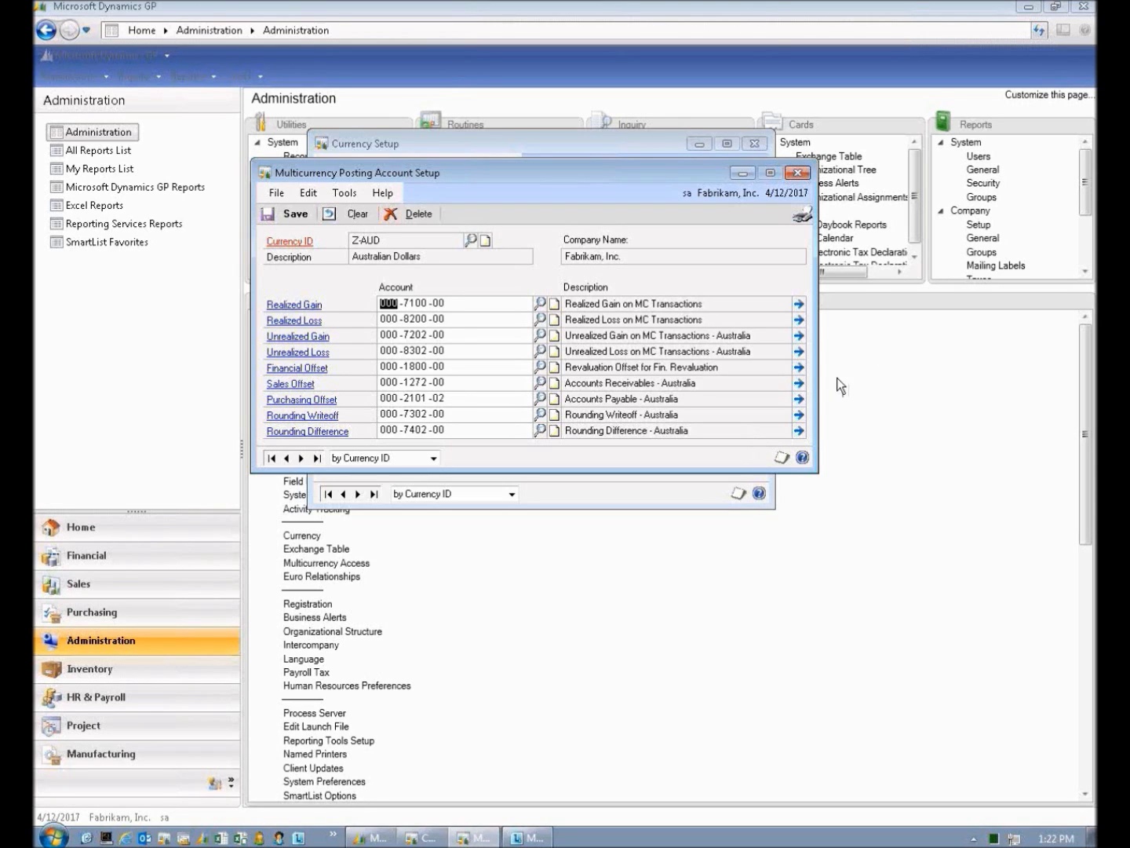
pyautogui.click(798, 172)
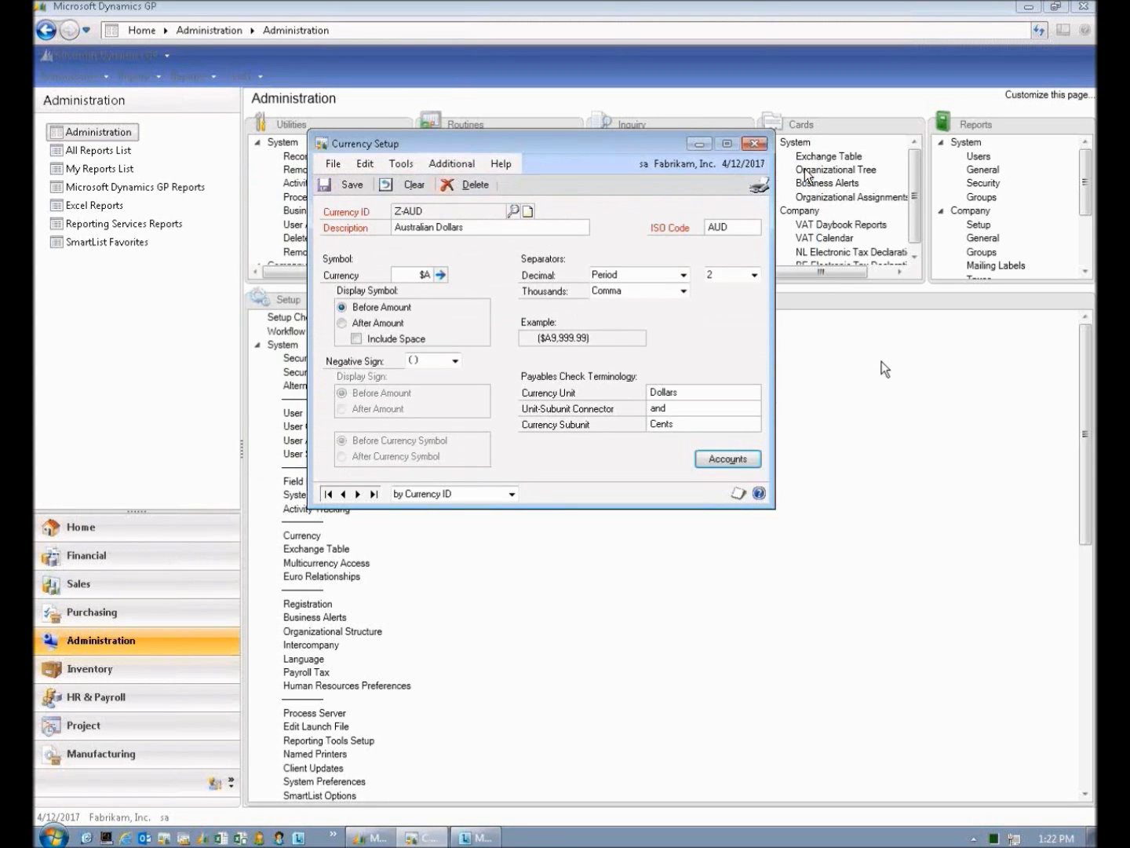
pyautogui.click(513, 211)
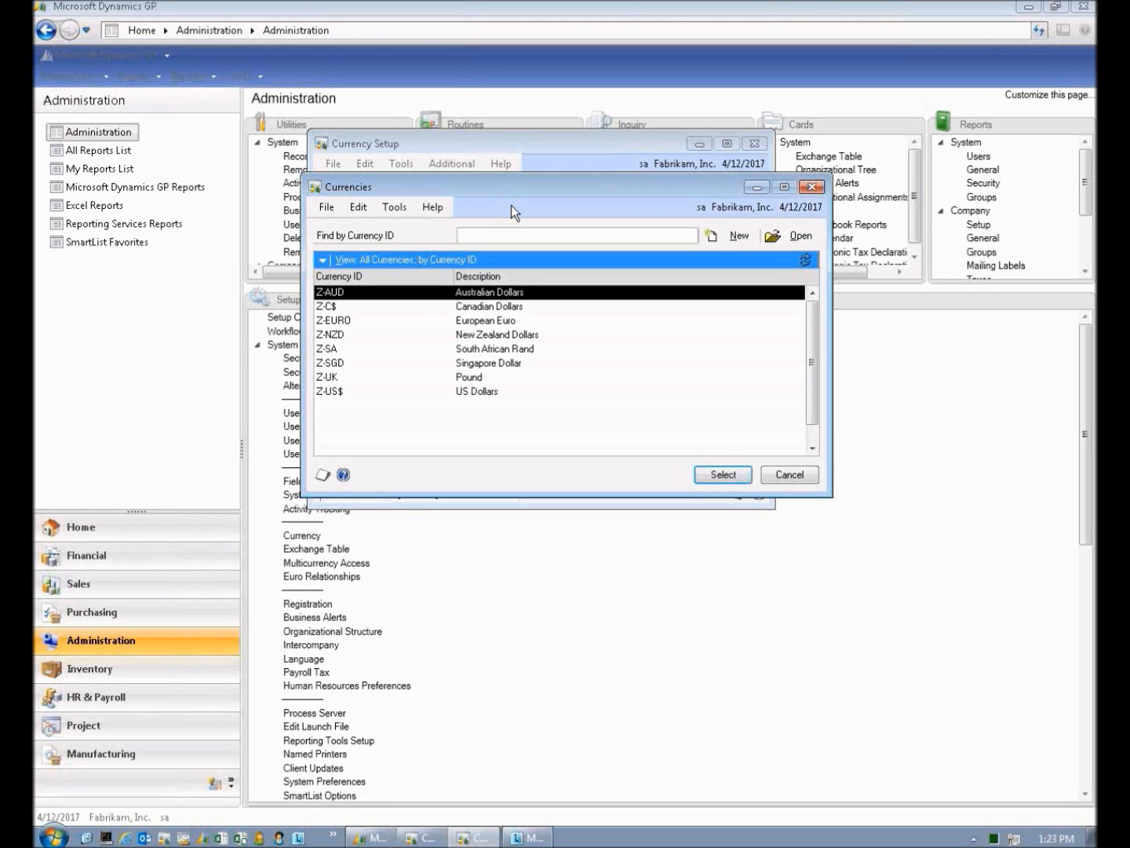
pyautogui.click(800, 481)
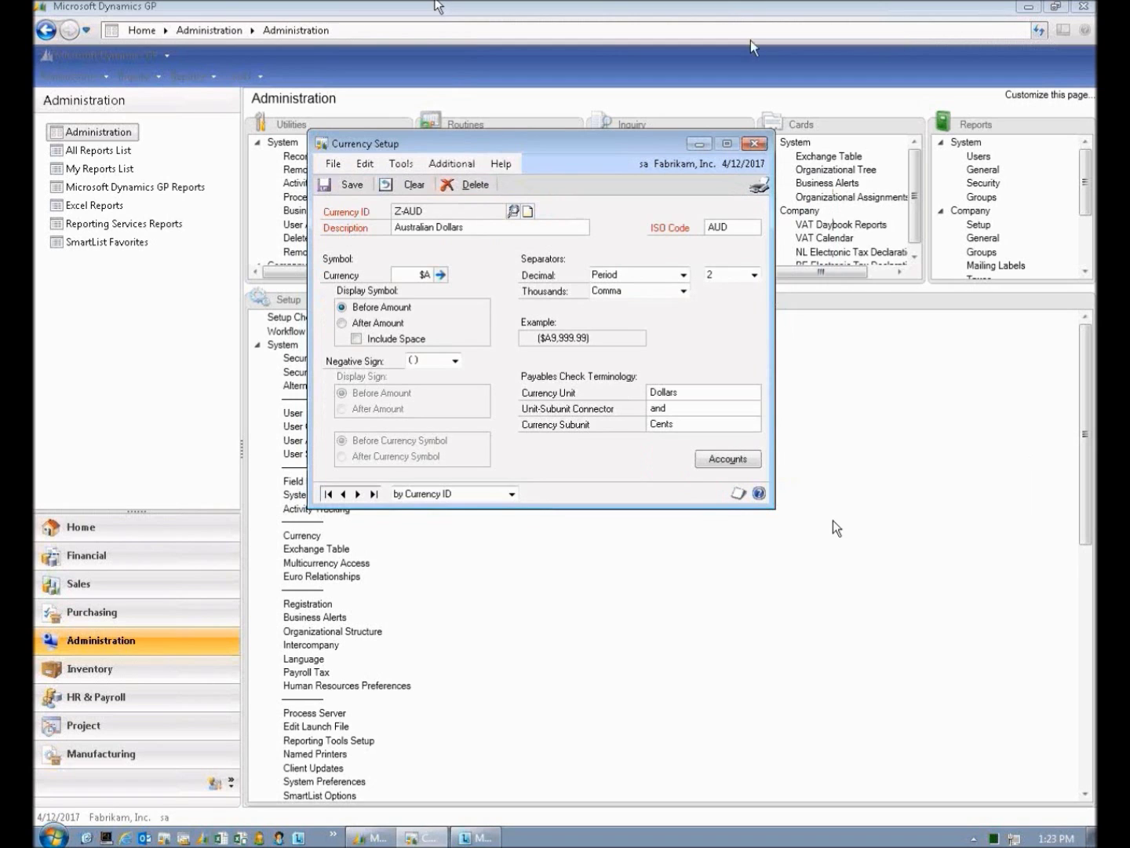
pyautogui.click(755, 145)
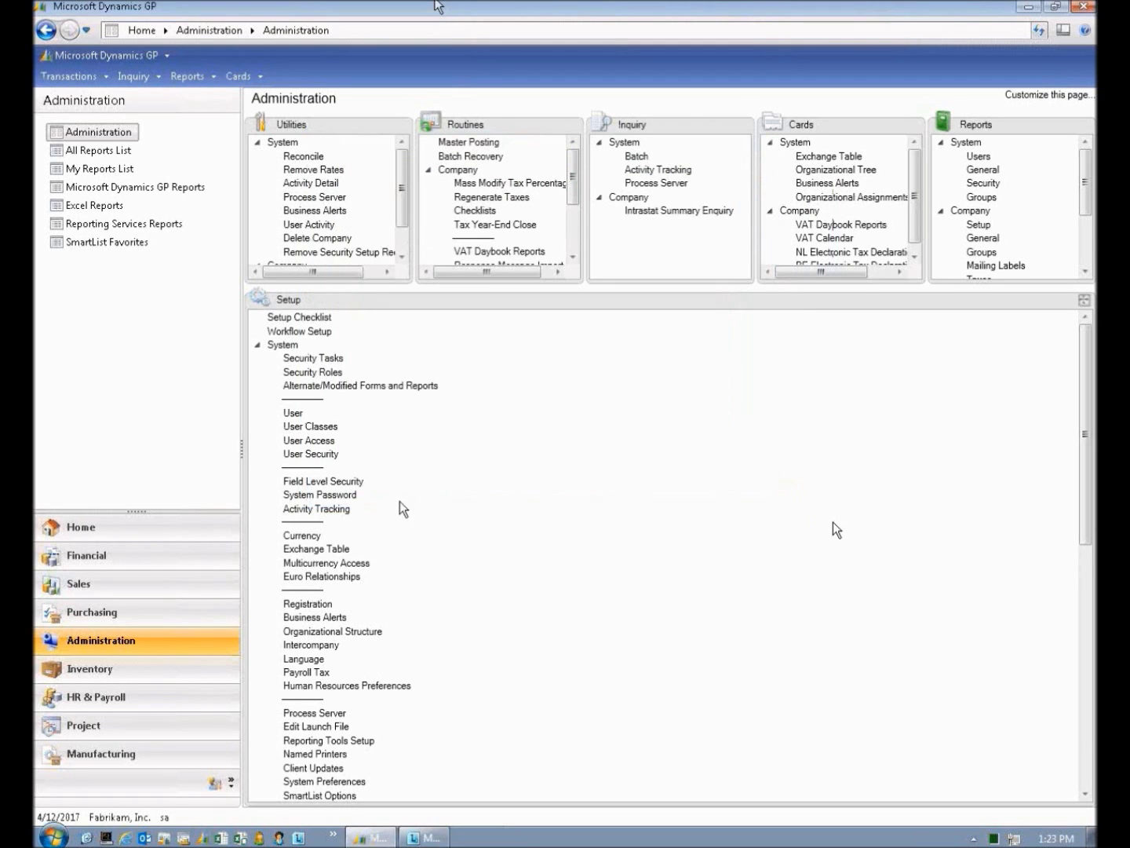
# Load the CAD-US-AVG exchange table in the exchange table setup and view its exchange rates.
pyautogui.click(319, 550)
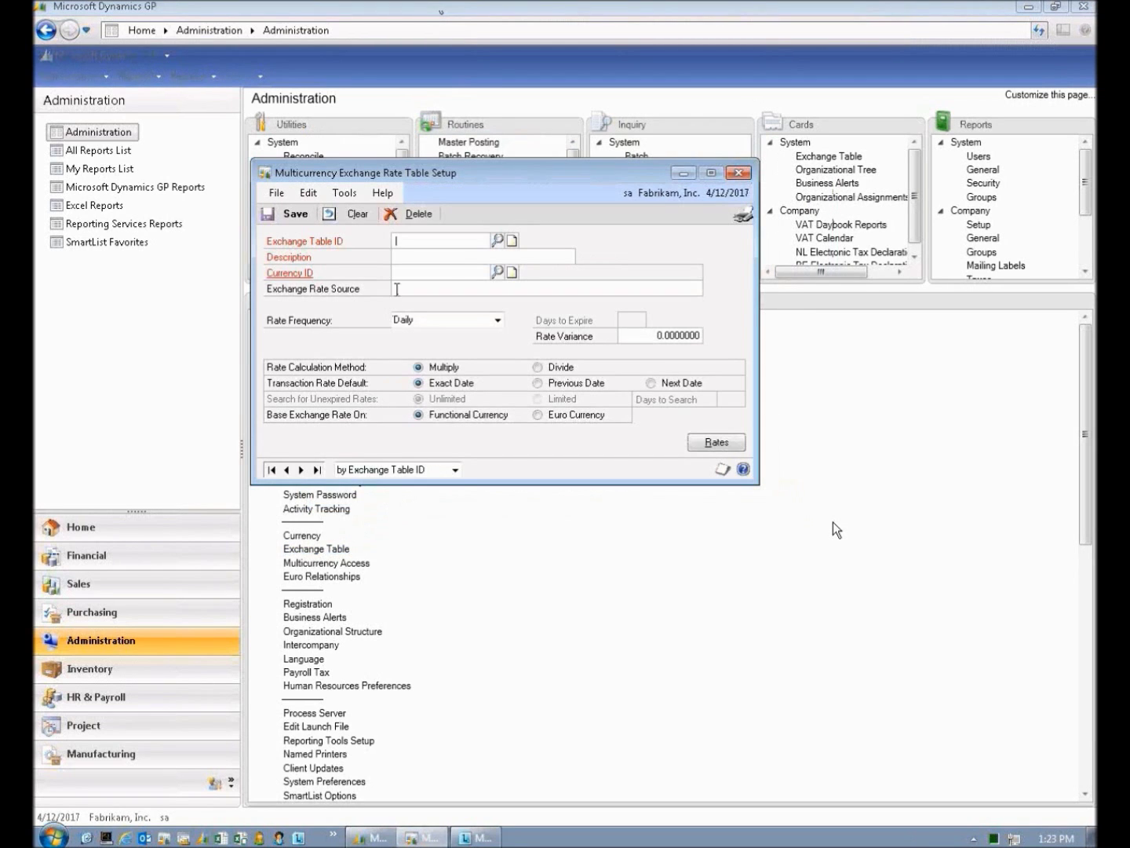
pyautogui.click(499, 242)
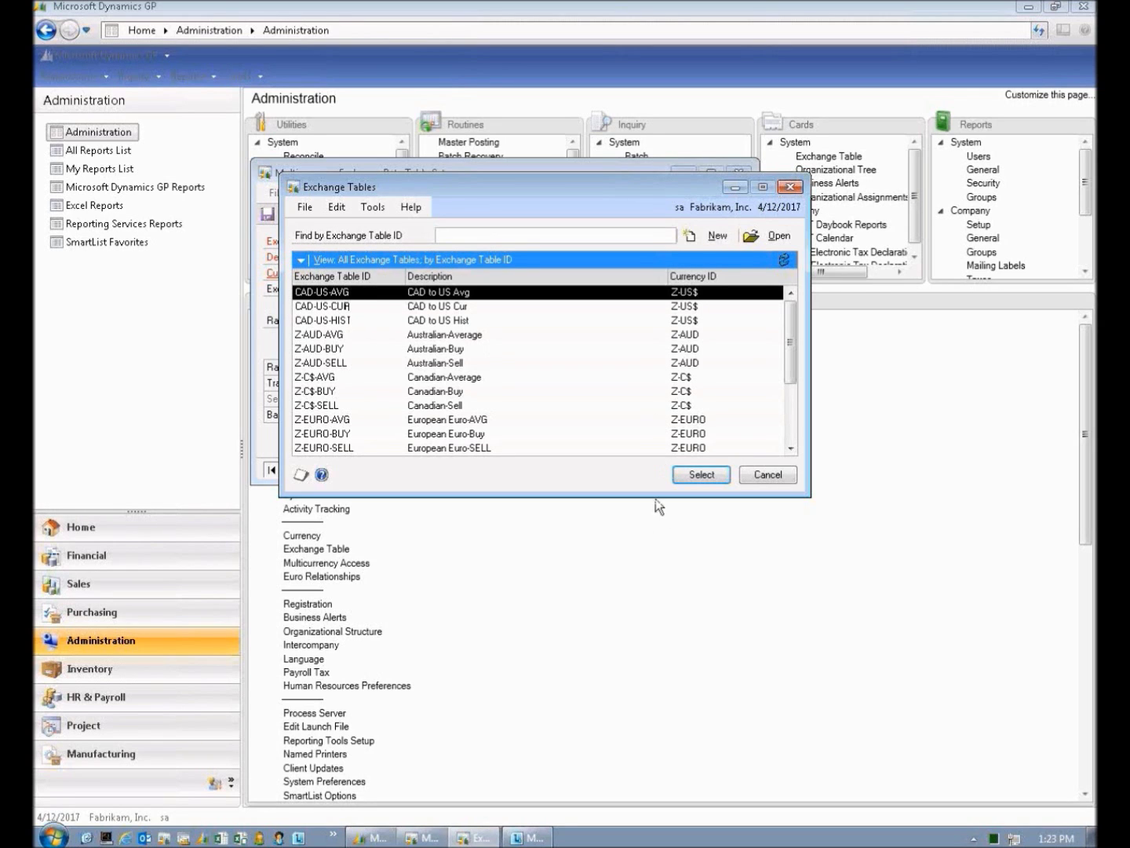
pyautogui.click(700, 477)
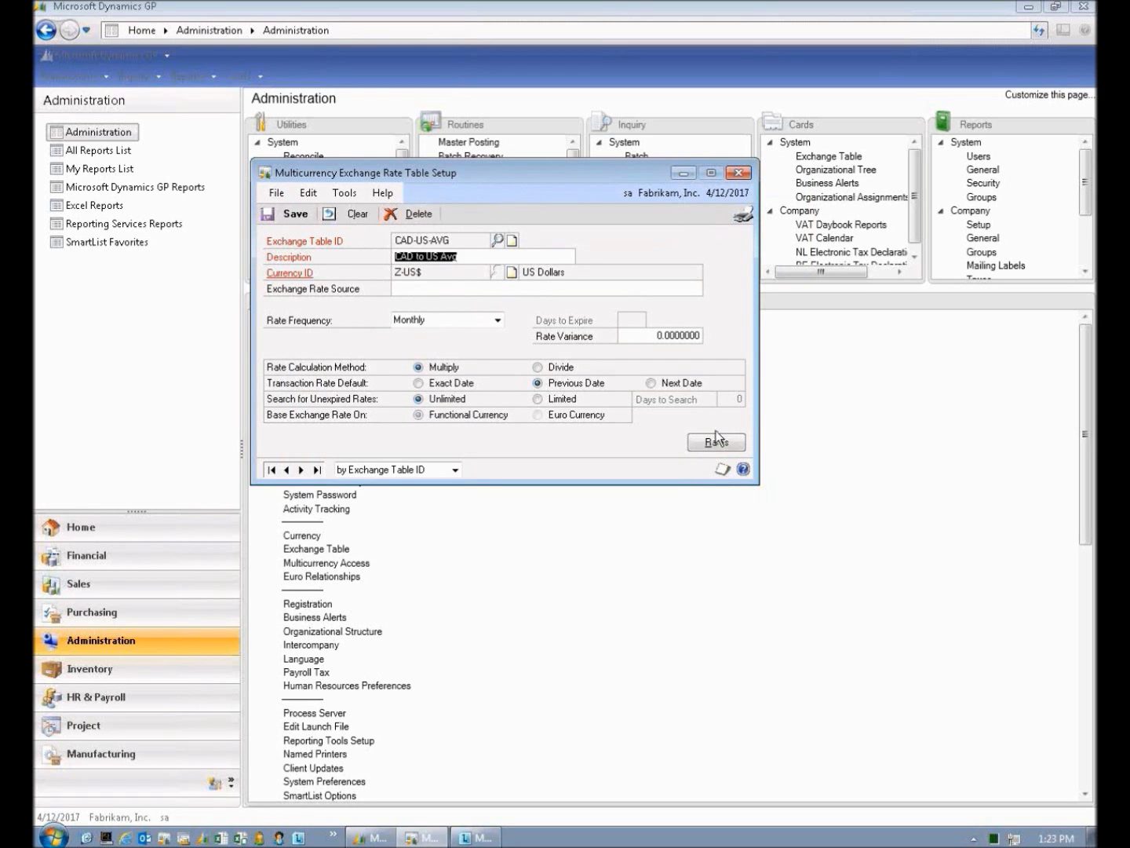
pyautogui.click(720, 443)
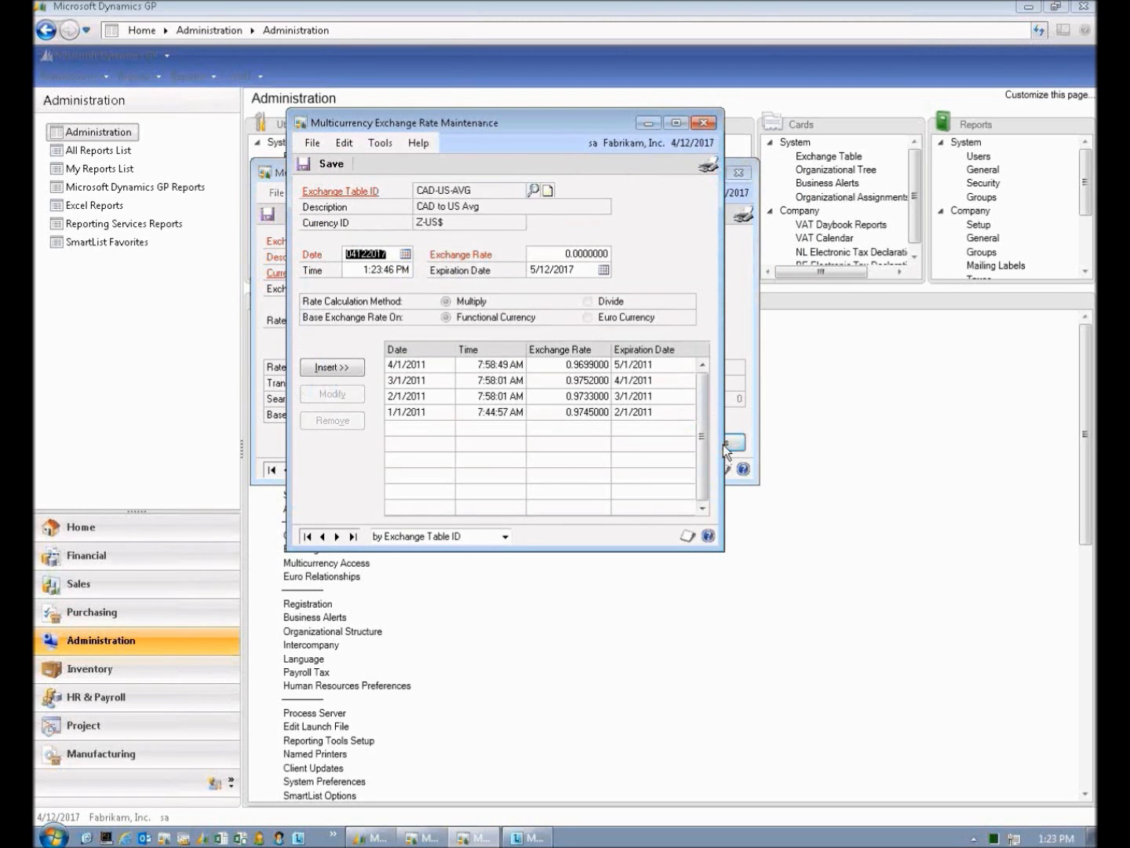
pyautogui.click(703, 122)
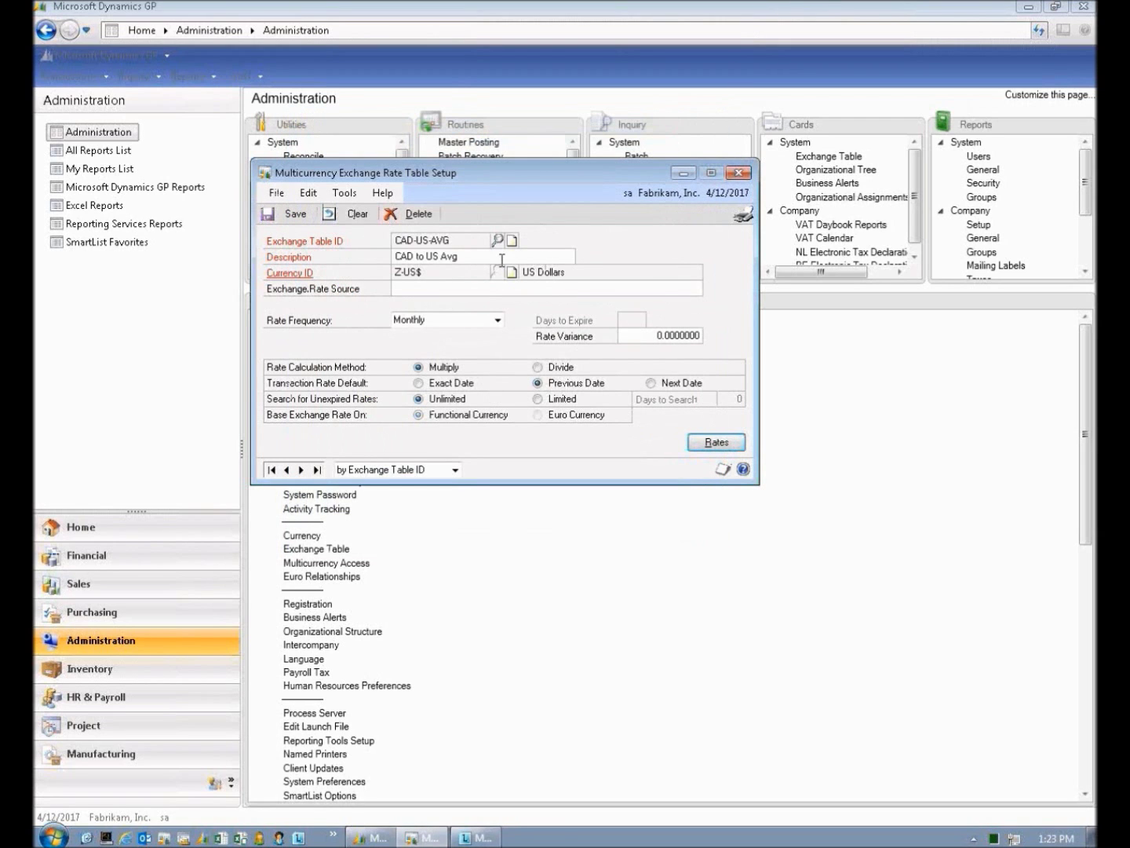
pyautogui.click(717, 442)
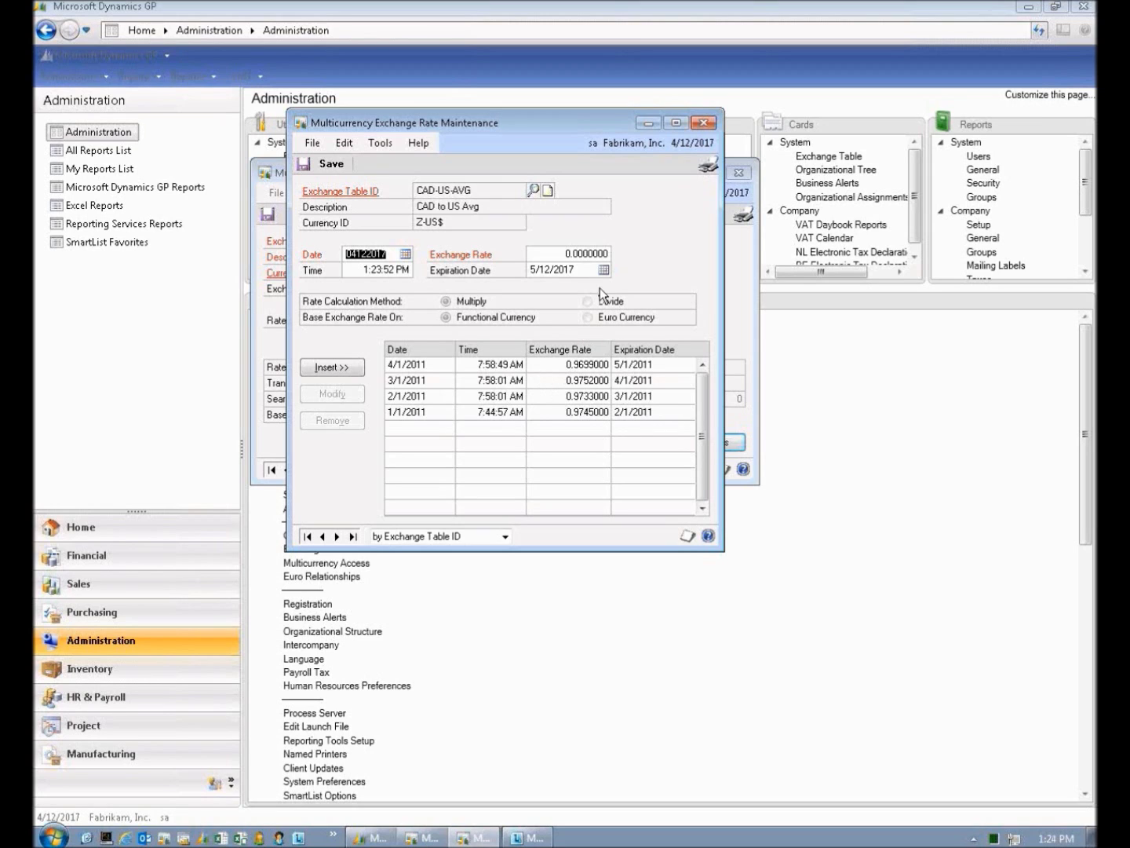
# Try to insert the 4/1/2011 rate into the CAD-US-AVG table again, cancel, and close the exchange table setup.
pyautogui.click(436, 365)
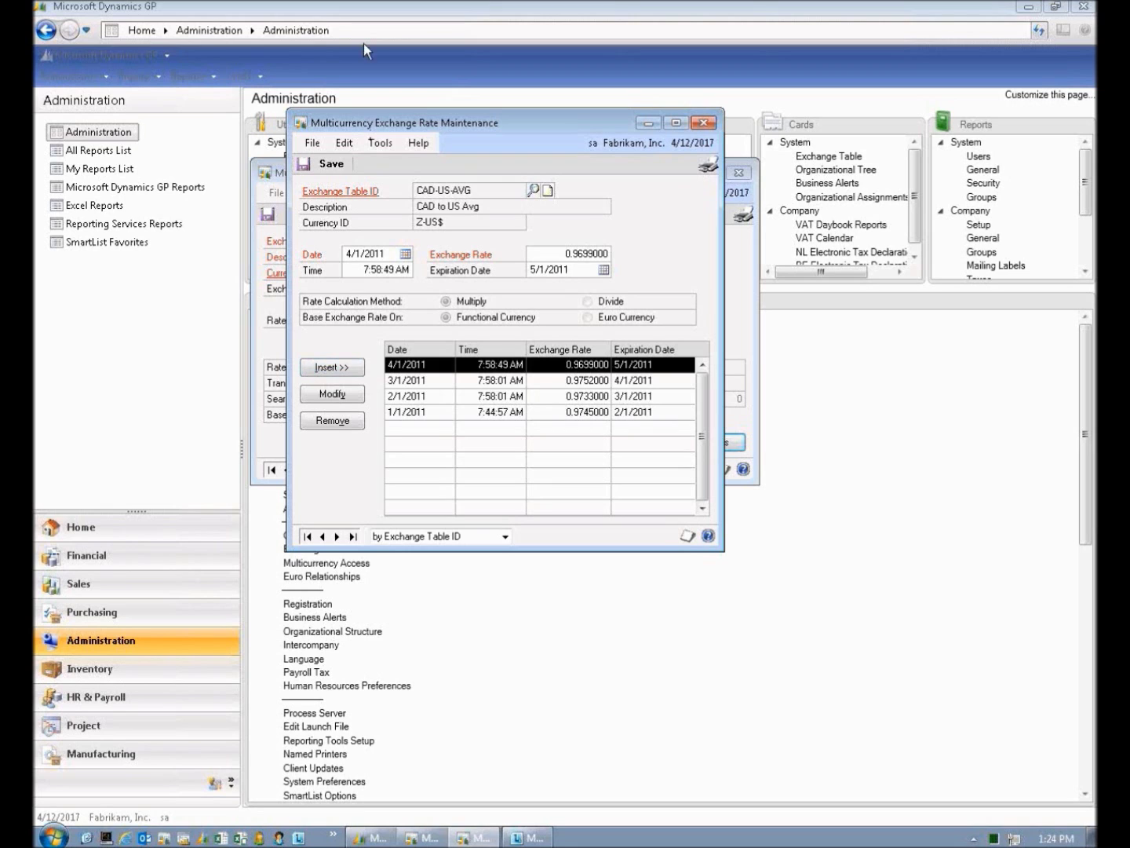
pyautogui.click(323, 368)
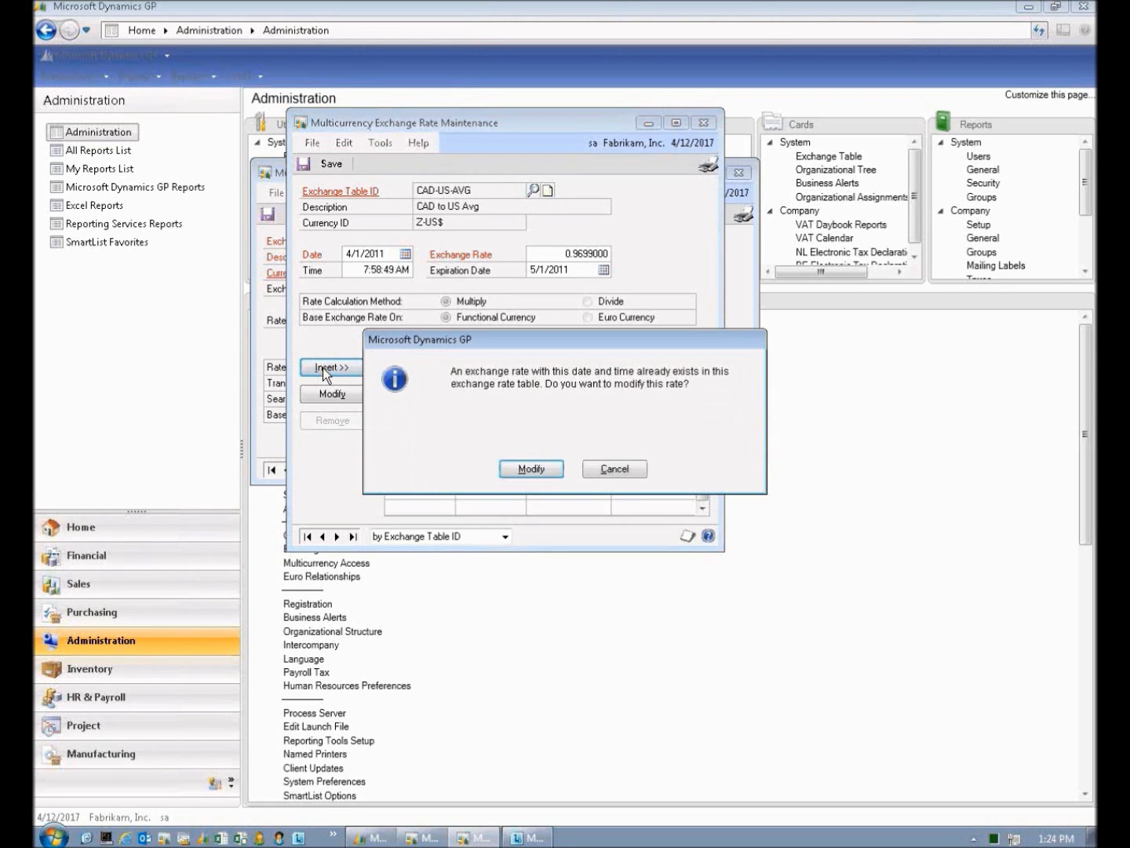
pyautogui.click(616, 469)
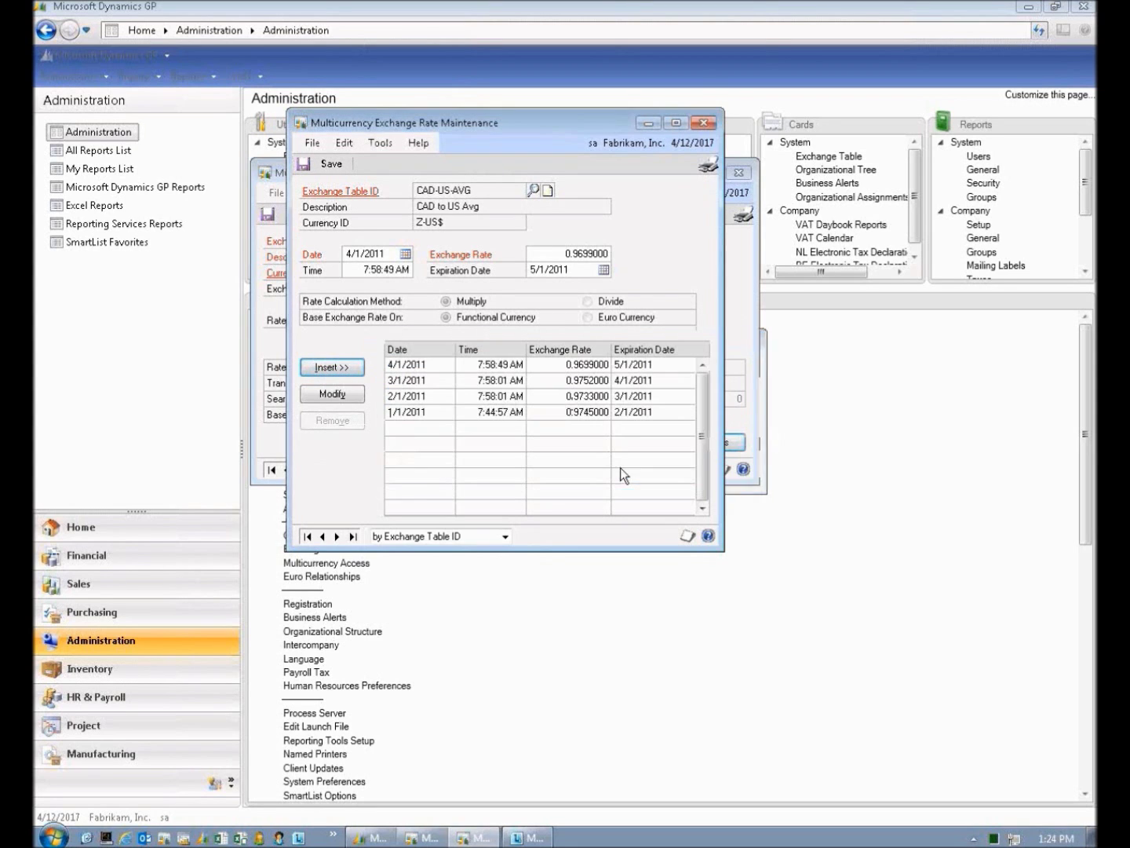
pyautogui.click(706, 119)
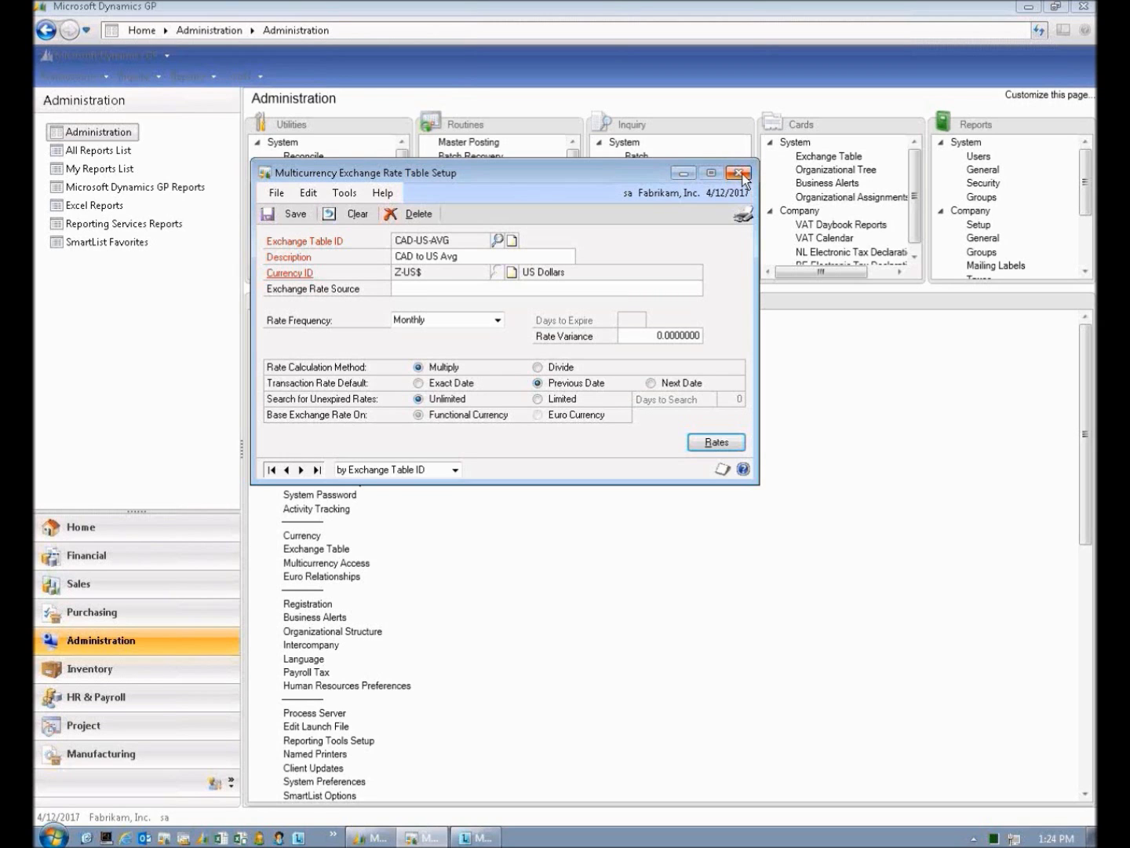
pyautogui.click(738, 173)
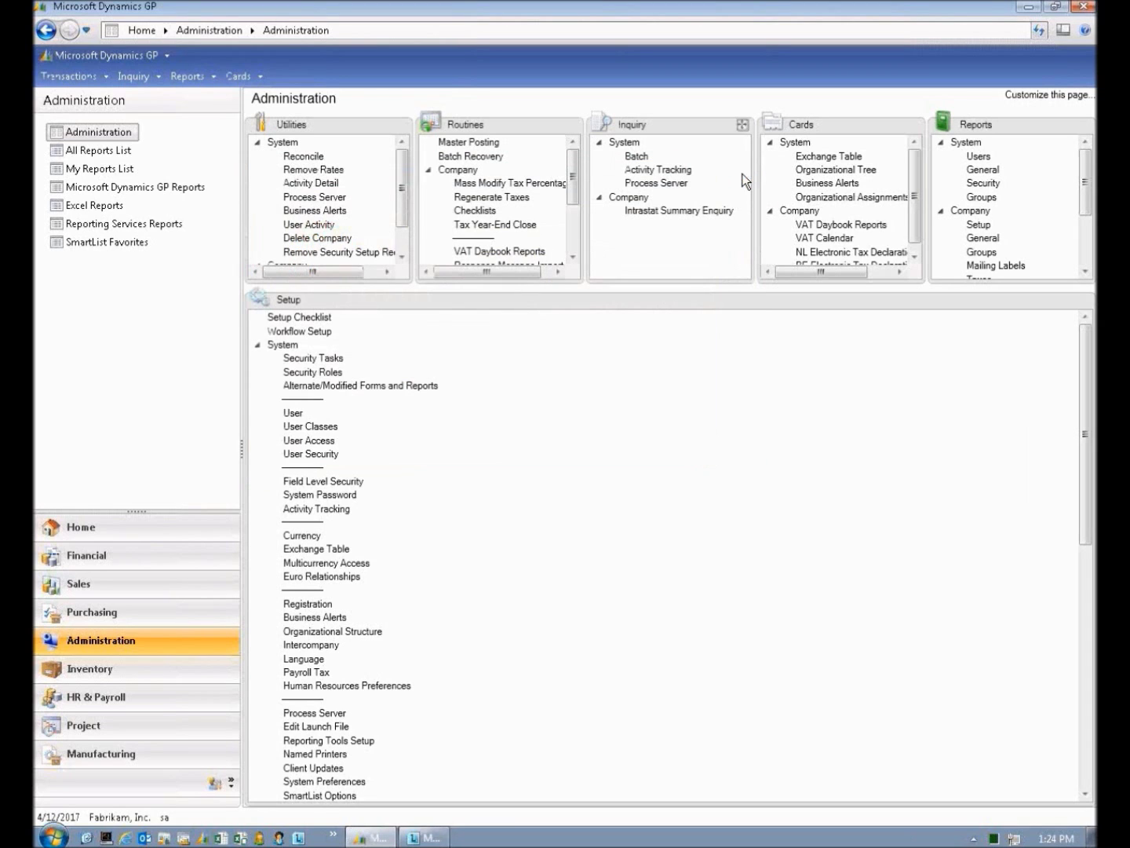
# Review company access to the Z-C$ currency and its AVG, BUY and SELL exchange tables in Multicurrency Access Setup.
pyautogui.click(335, 565)
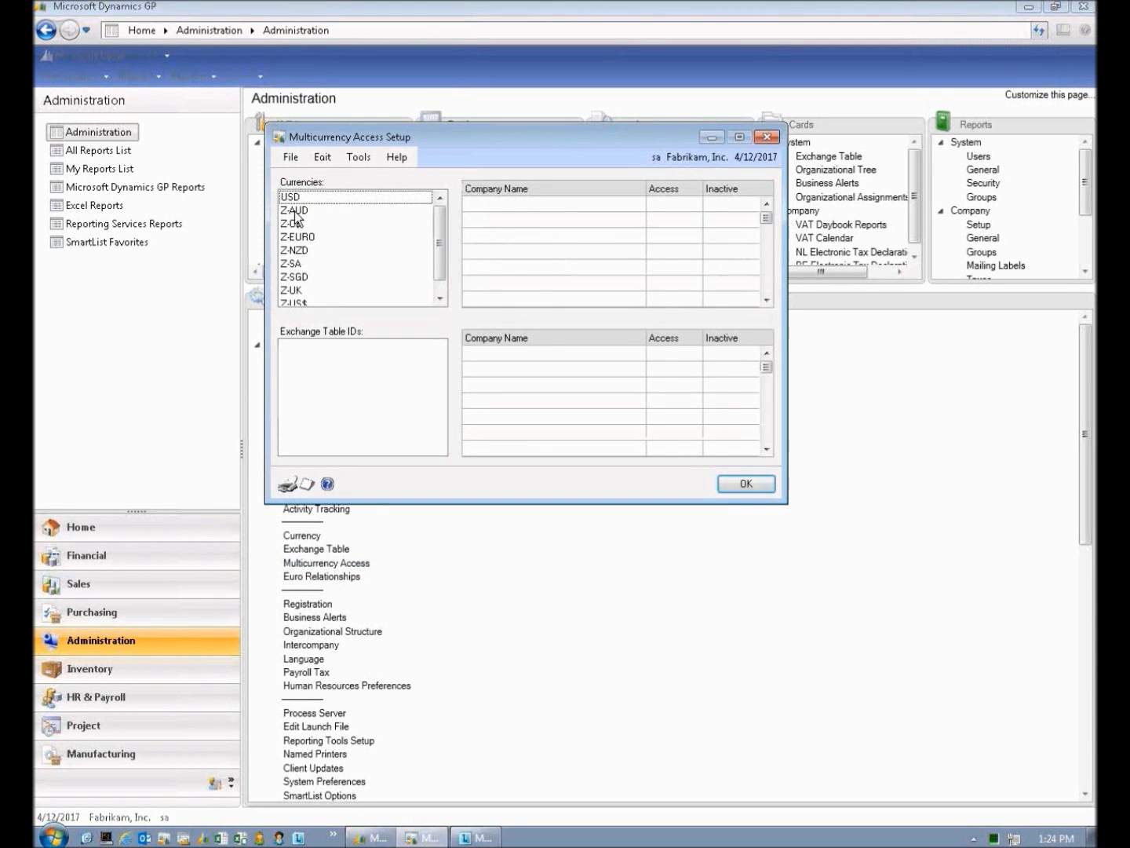
pyautogui.click(294, 211)
pyautogui.click(295, 225)
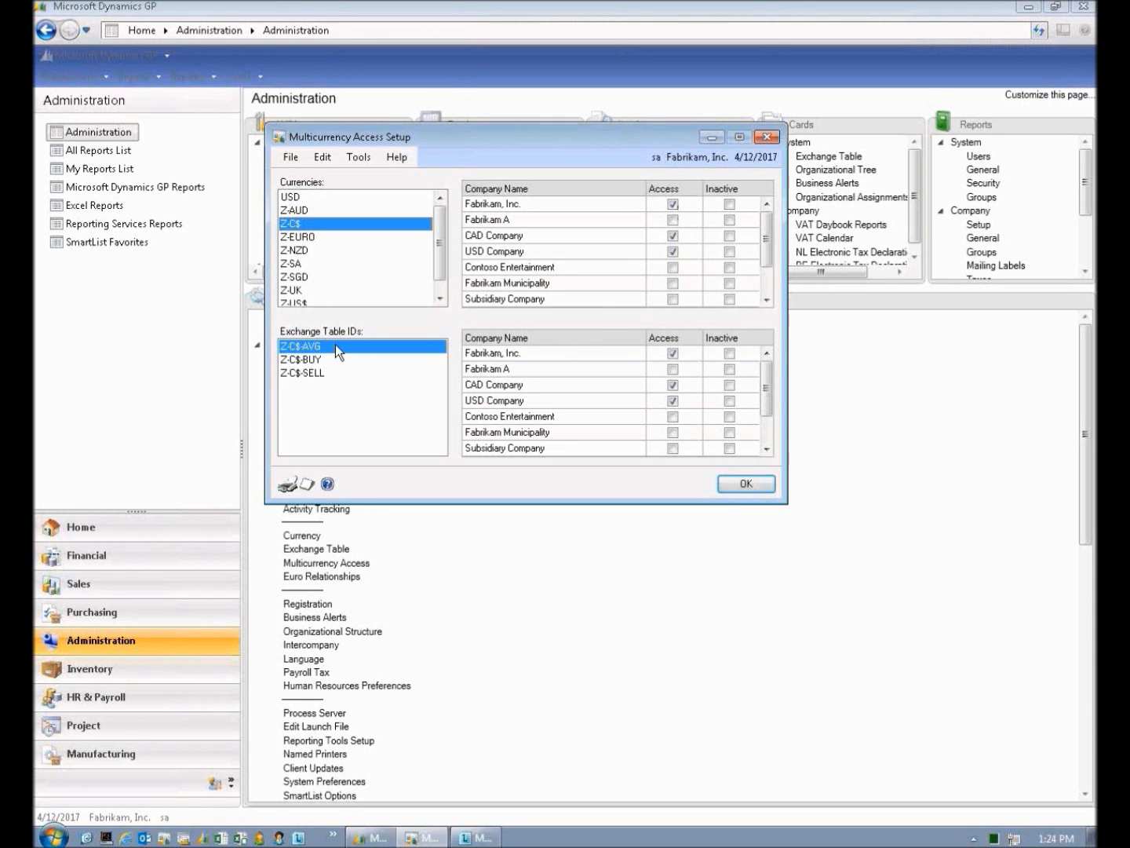
pyautogui.click(307, 361)
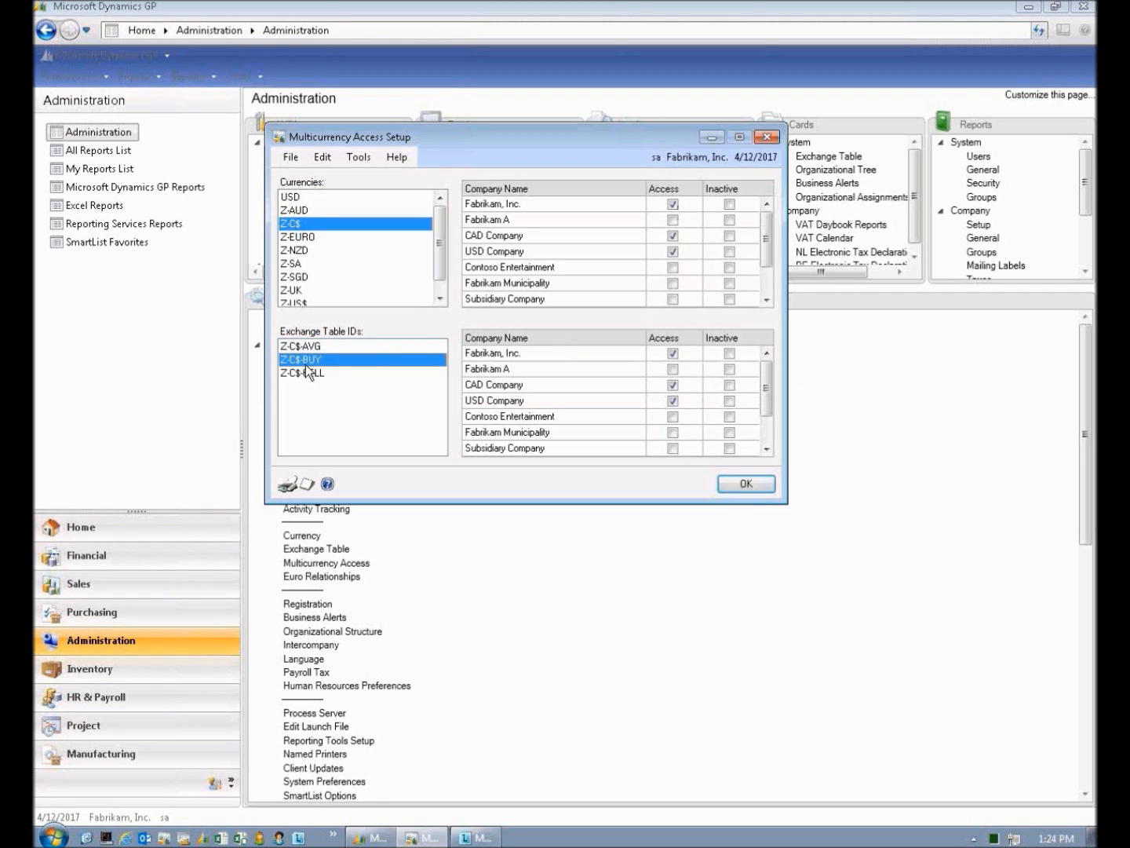
pyautogui.click(287, 369)
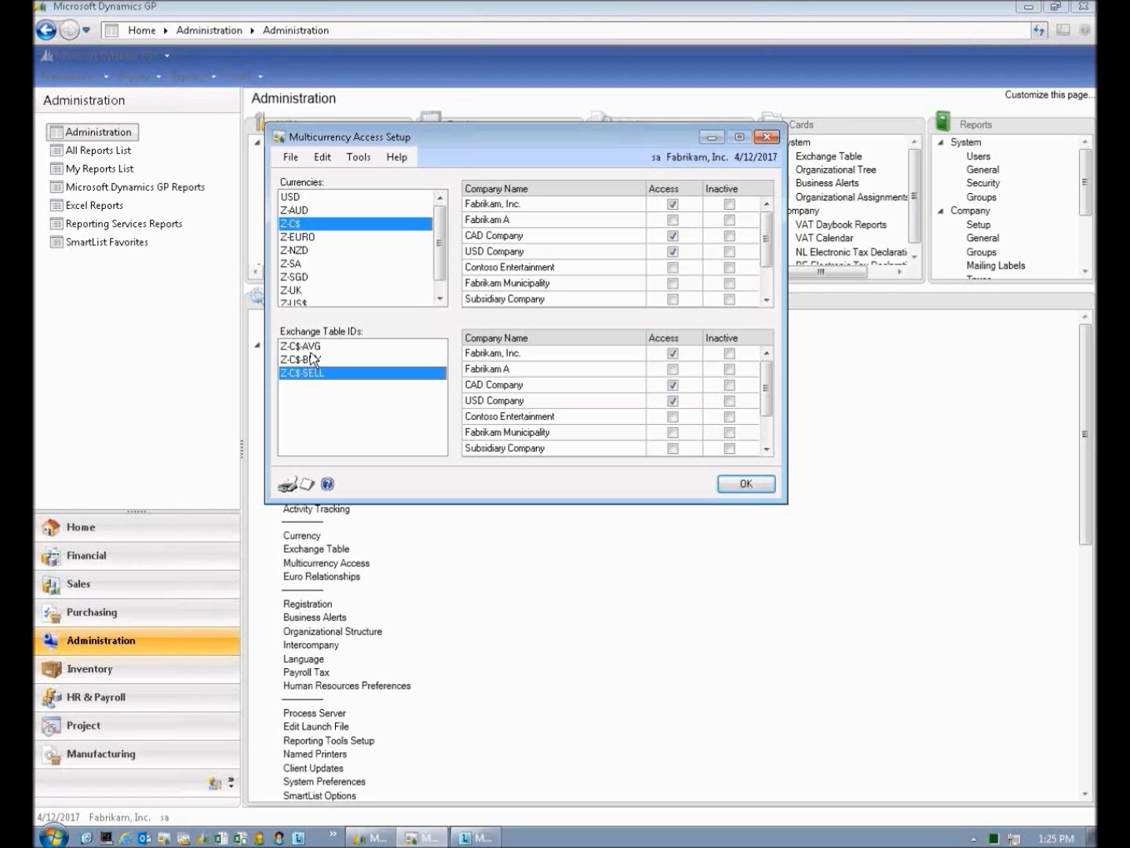
pyautogui.click(729, 485)
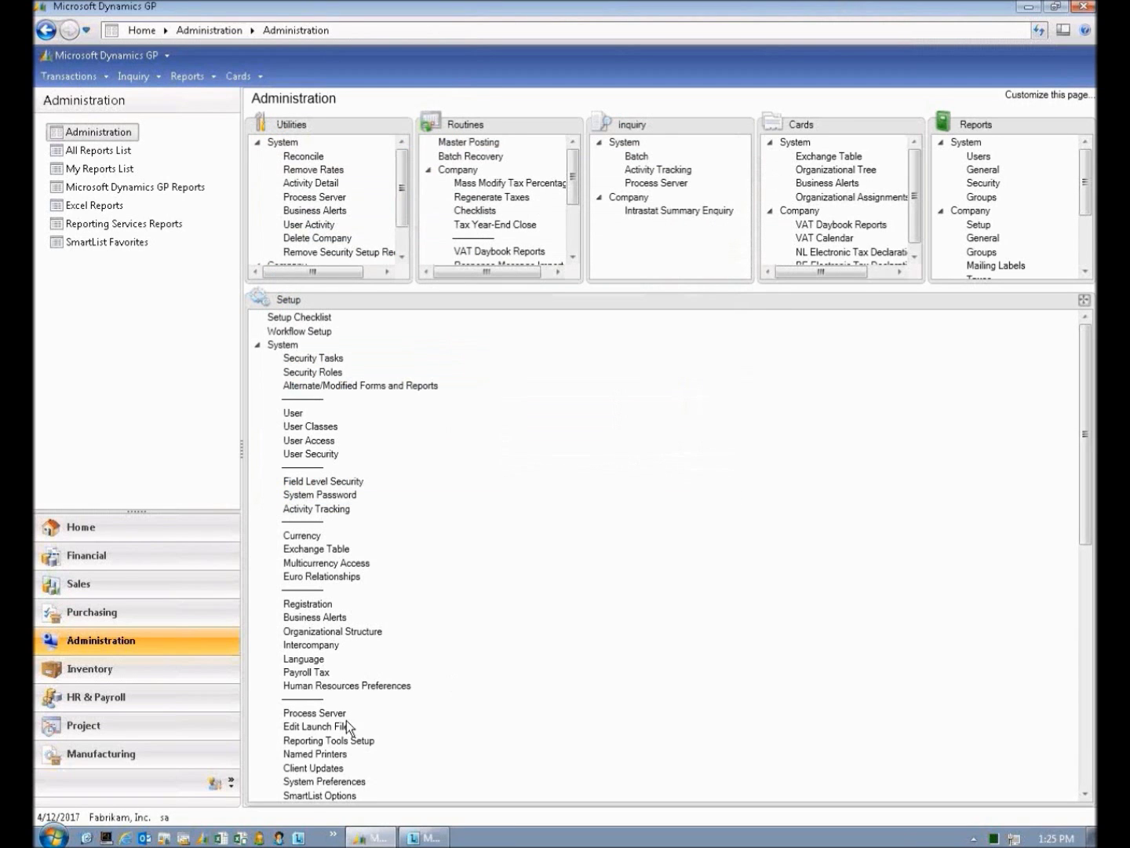
# View the Euro Currency Relationships setup for Z-EURO and close it.
pyautogui.click(312, 579)
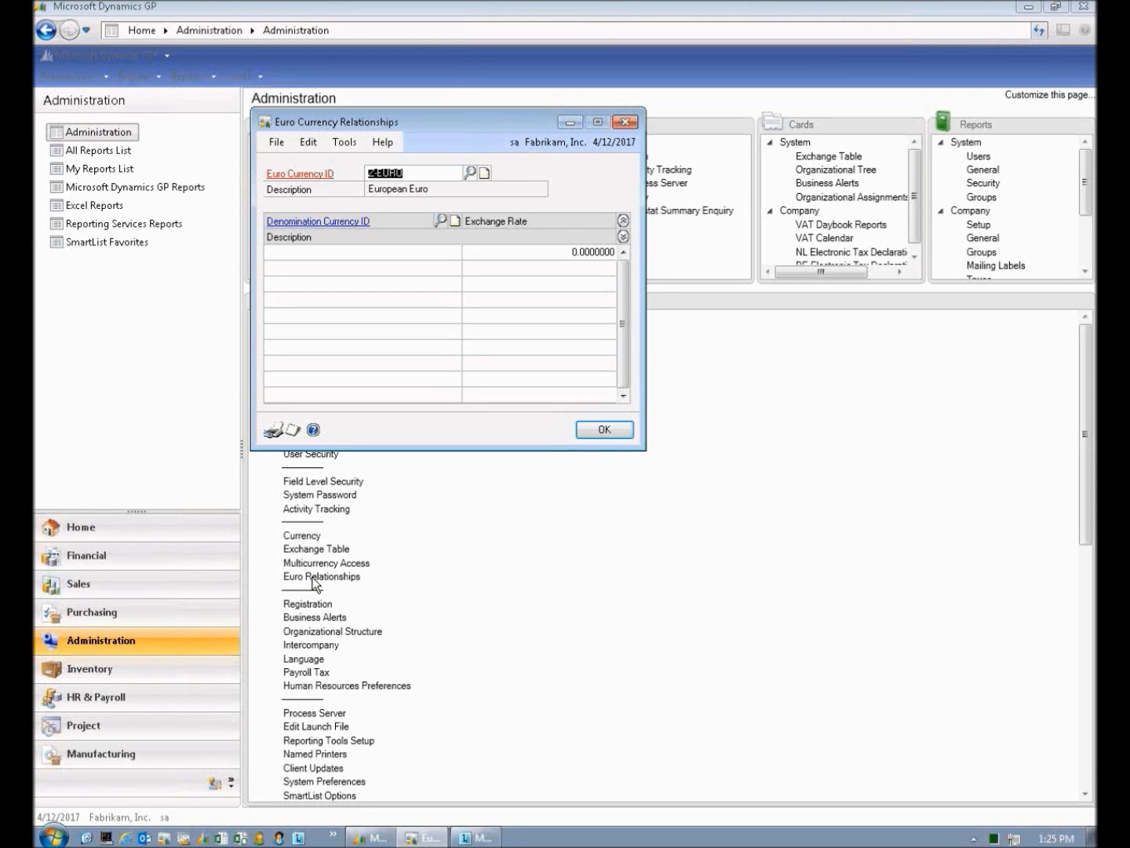
pyautogui.click(625, 122)
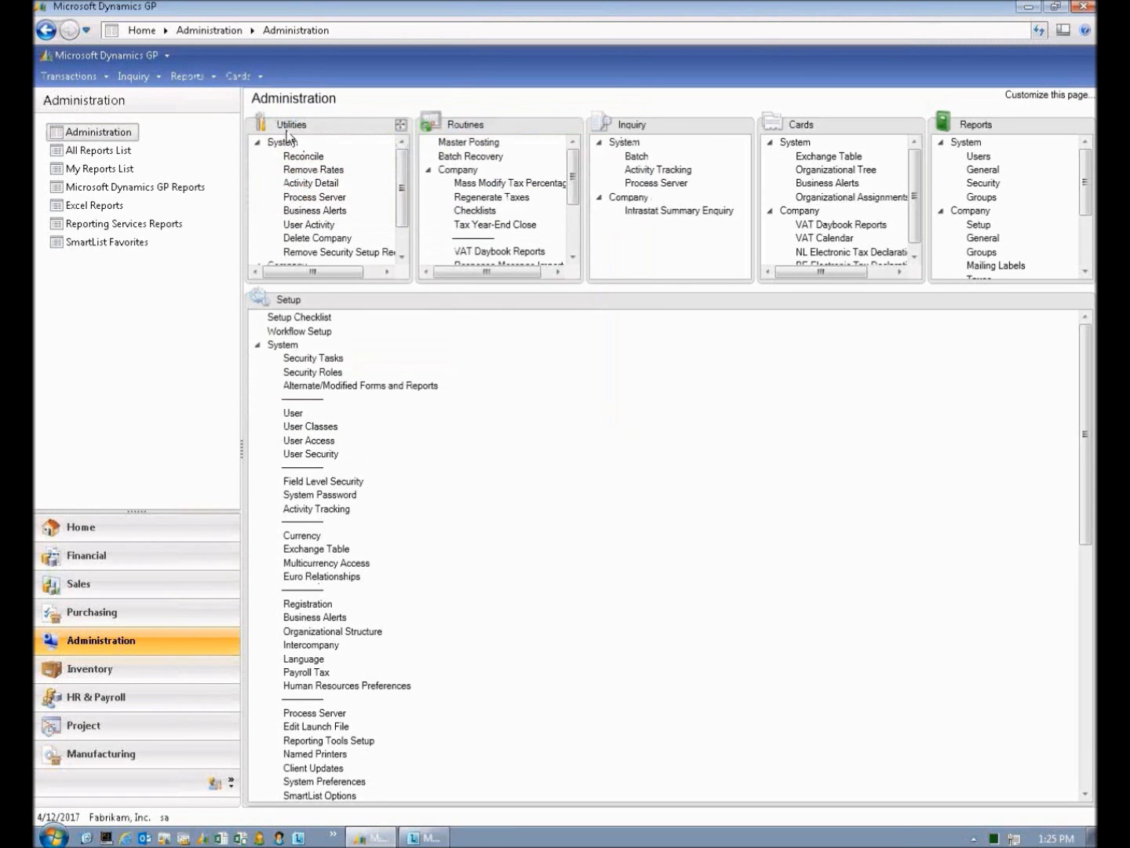
# Load the Cash in Bank - Australia account in the Financial area's Account Maintenance.
pyautogui.click(94, 556)
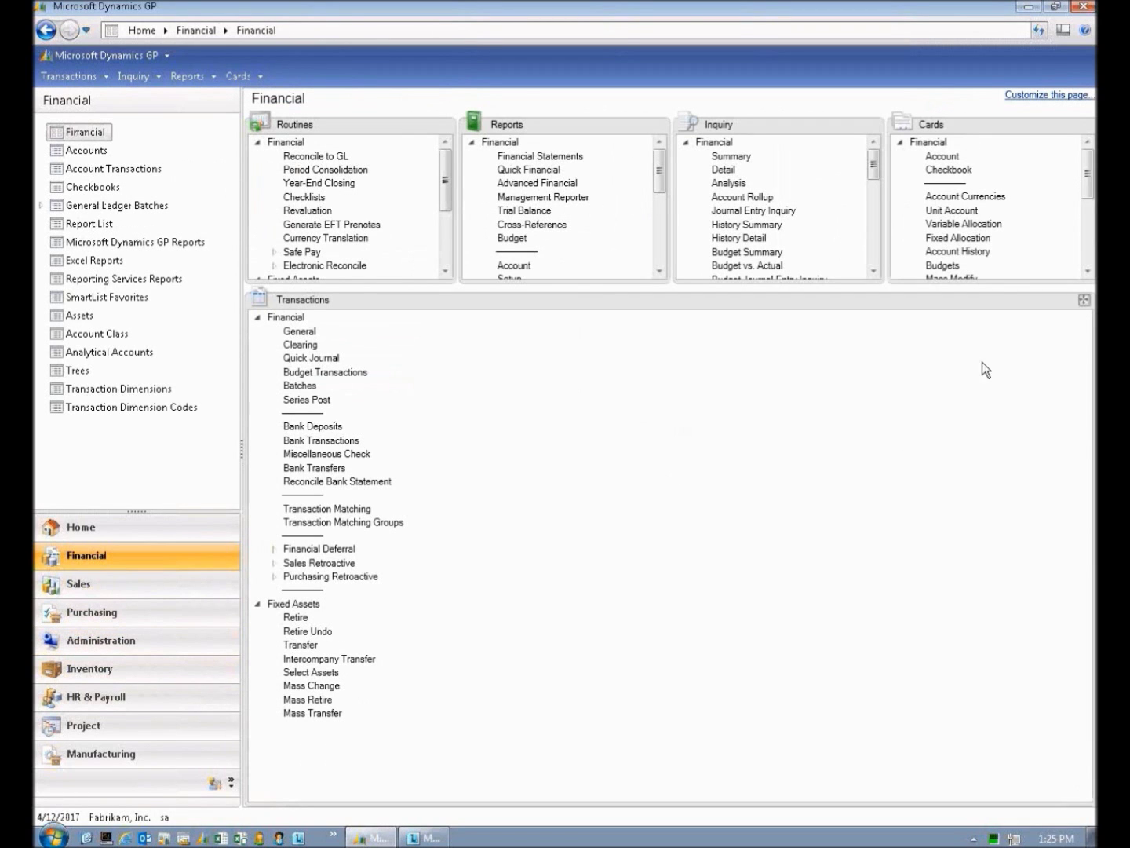
pyautogui.click(938, 160)
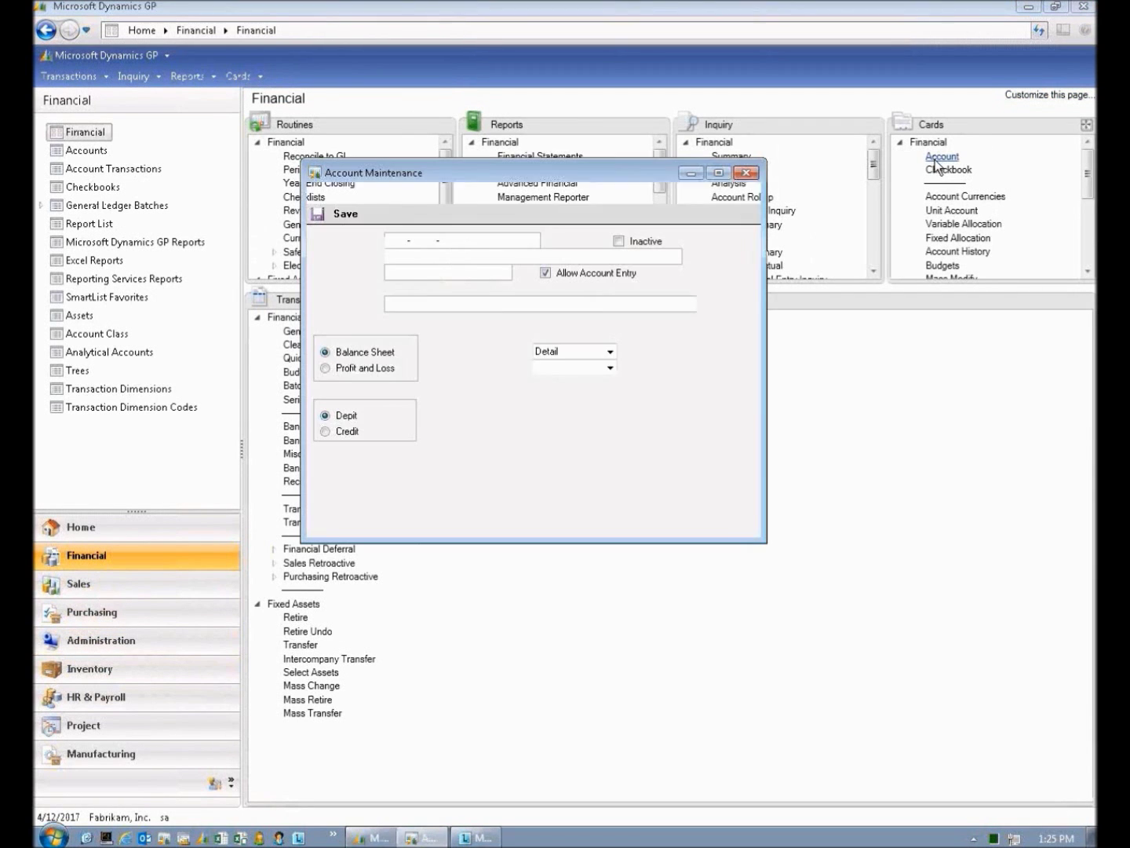
pyautogui.click(547, 244)
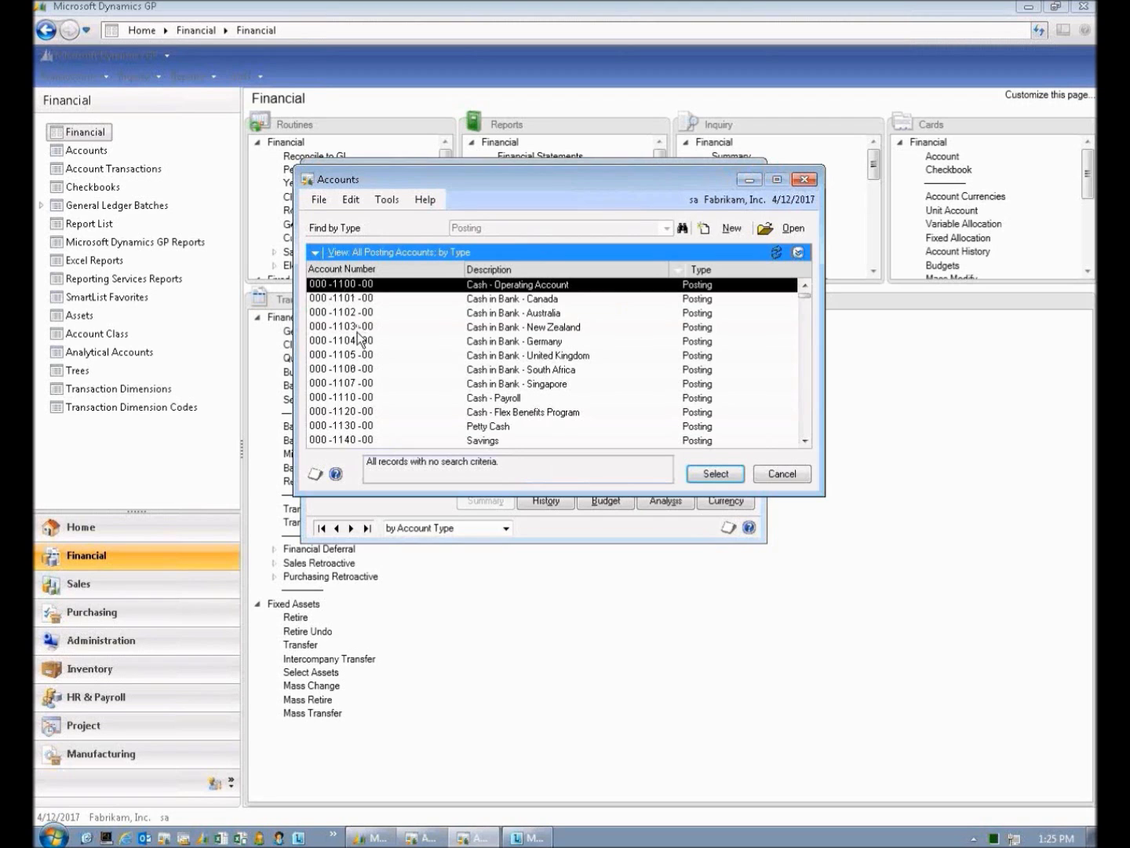
pyautogui.press('Down')
pyautogui.press('Down')
pyautogui.click(716, 474)
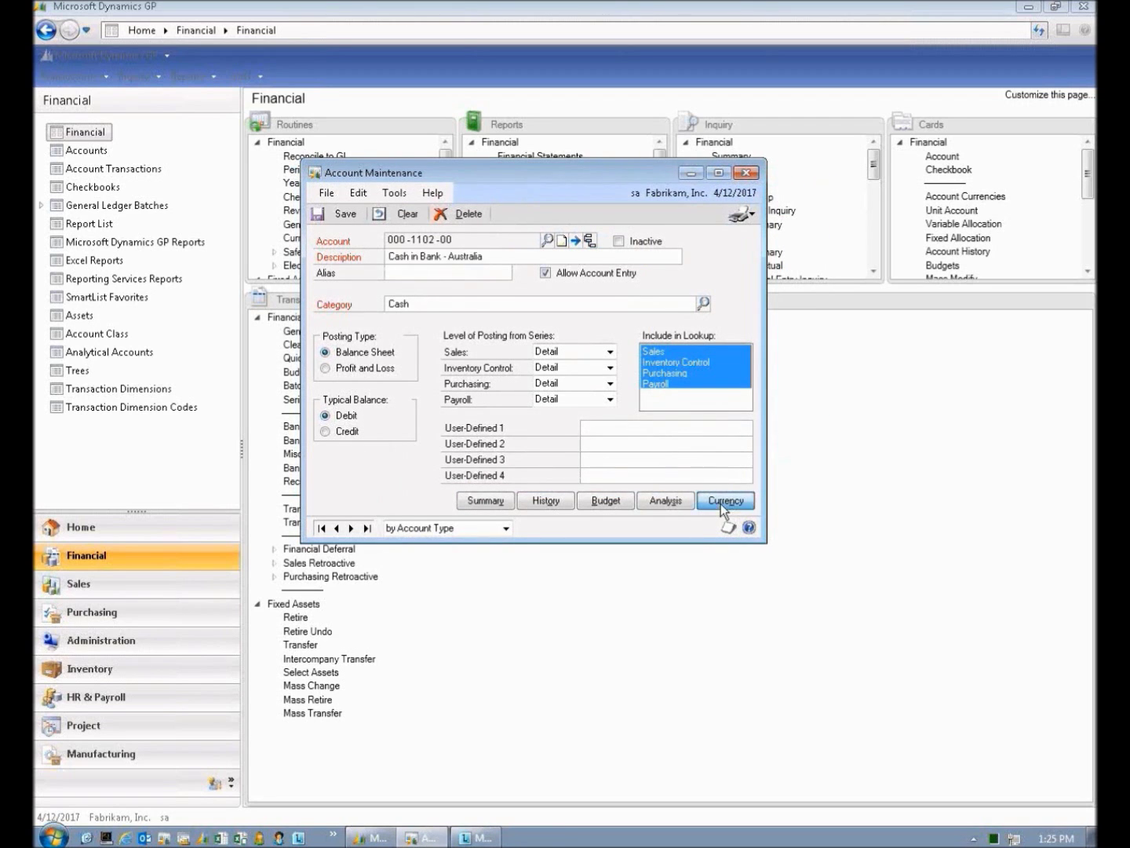
# Review the currencies and revaluation options assigned to the Cash in Bank - Australia account, and close the account card.
pyautogui.click(722, 503)
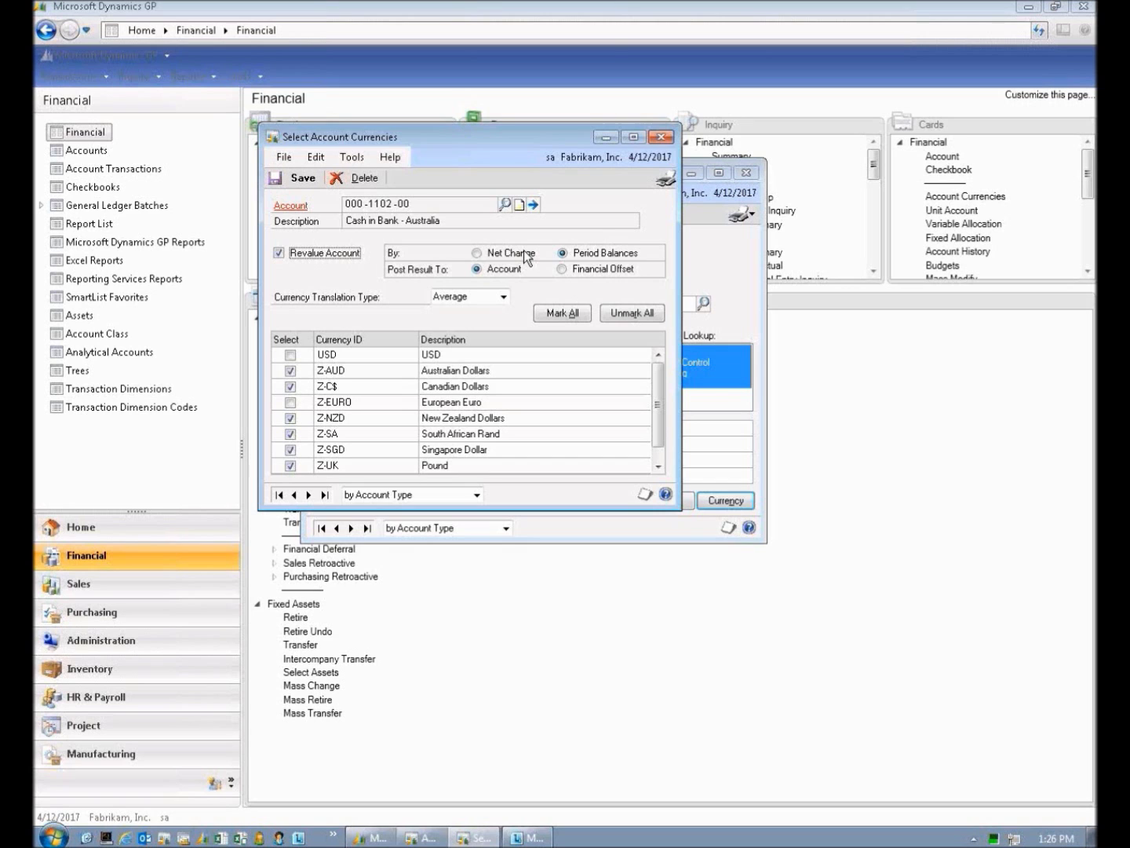
pyautogui.click(661, 138)
pyautogui.click(745, 173)
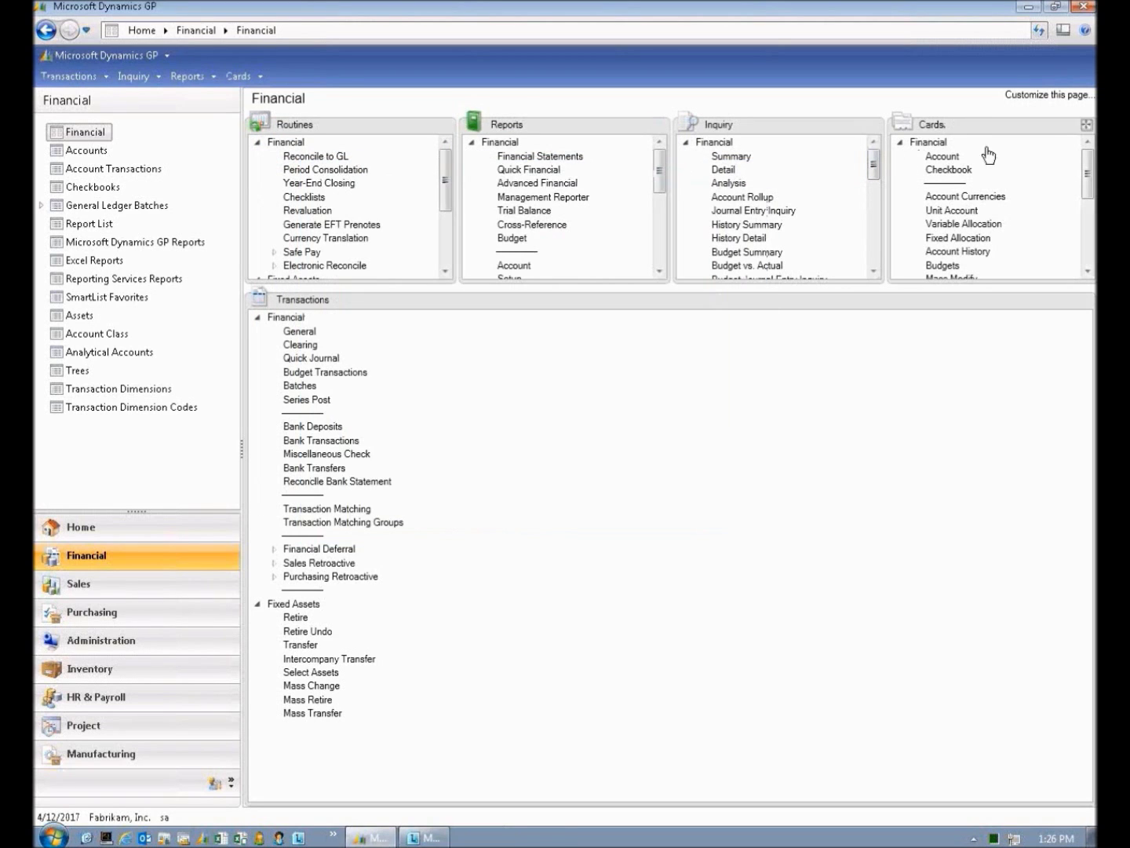
# Expand the Cards list and the Routines list on the Financial area page to view their commands.
pyautogui.click(1084, 126)
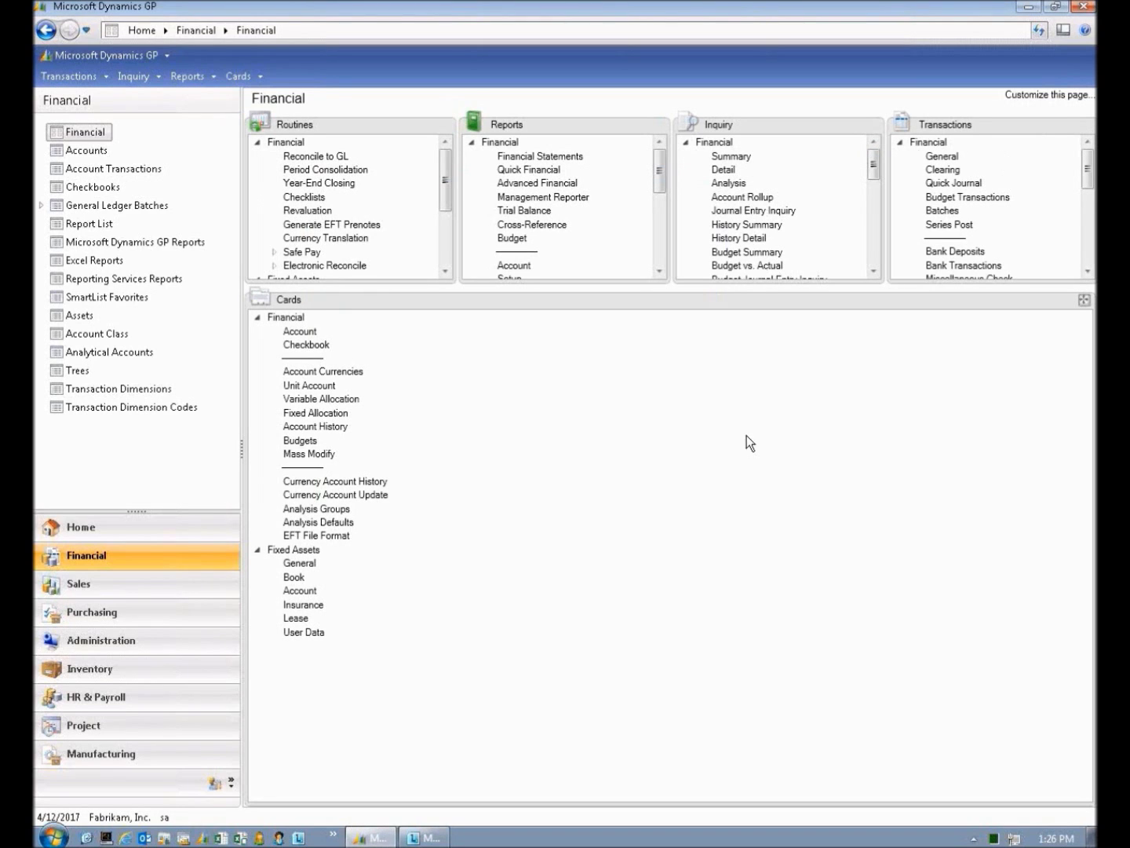
pyautogui.click(444, 127)
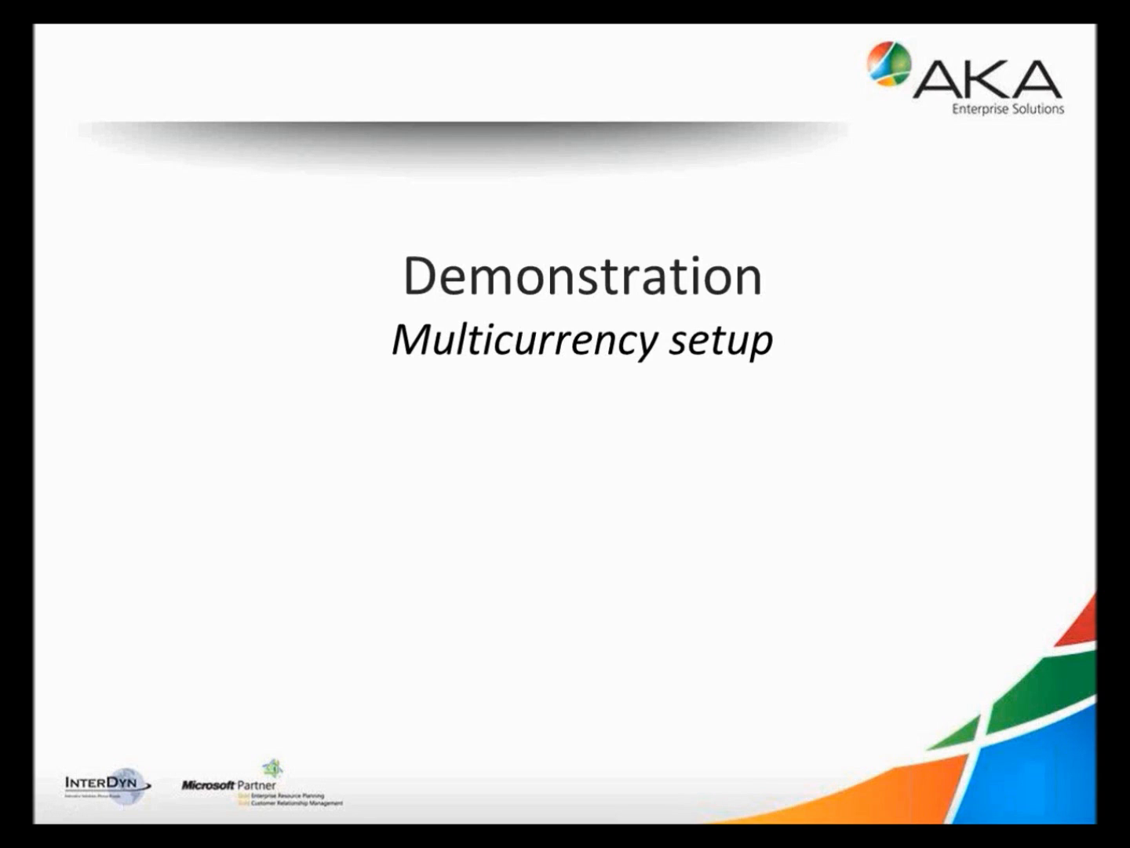
pyautogui.press('Right')
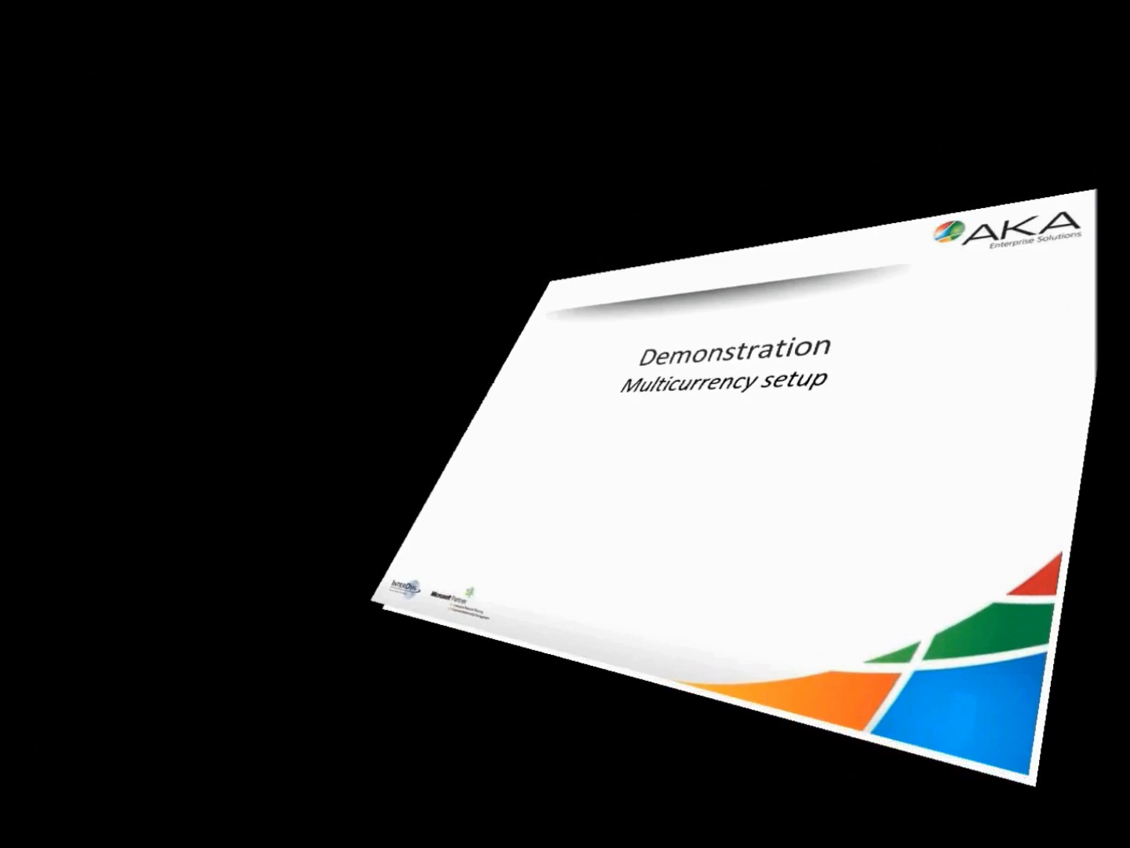